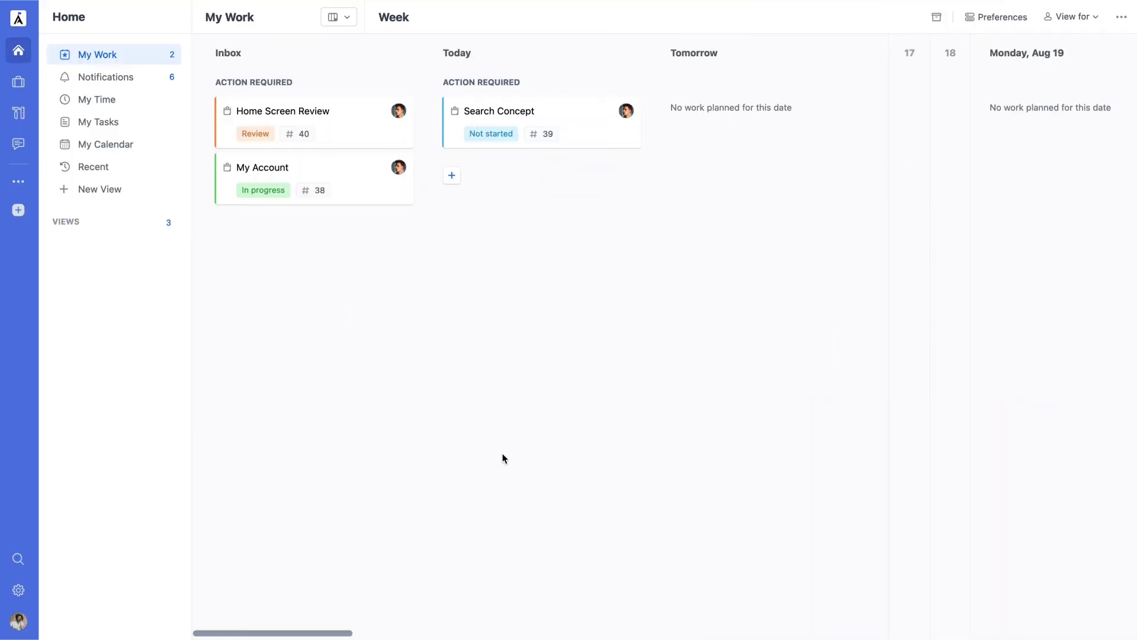
# - Enable the Clock-in/Clock Out module in the Human Resources organization settings
pyautogui.click(28, 587)
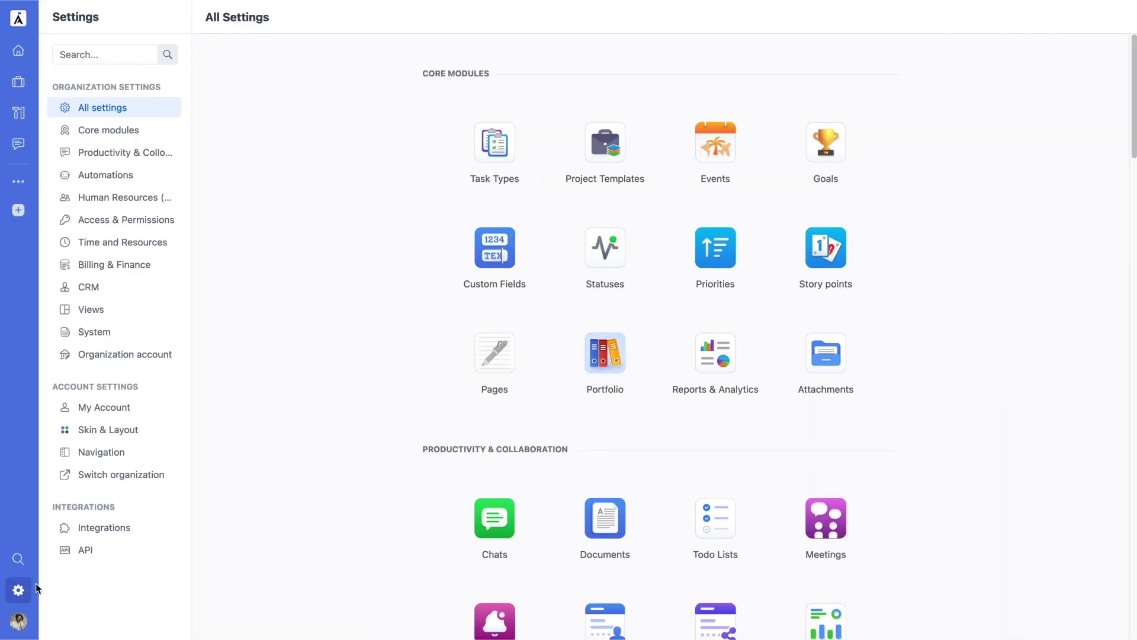
pyautogui.click(121, 199)
pyautogui.click(590, 252)
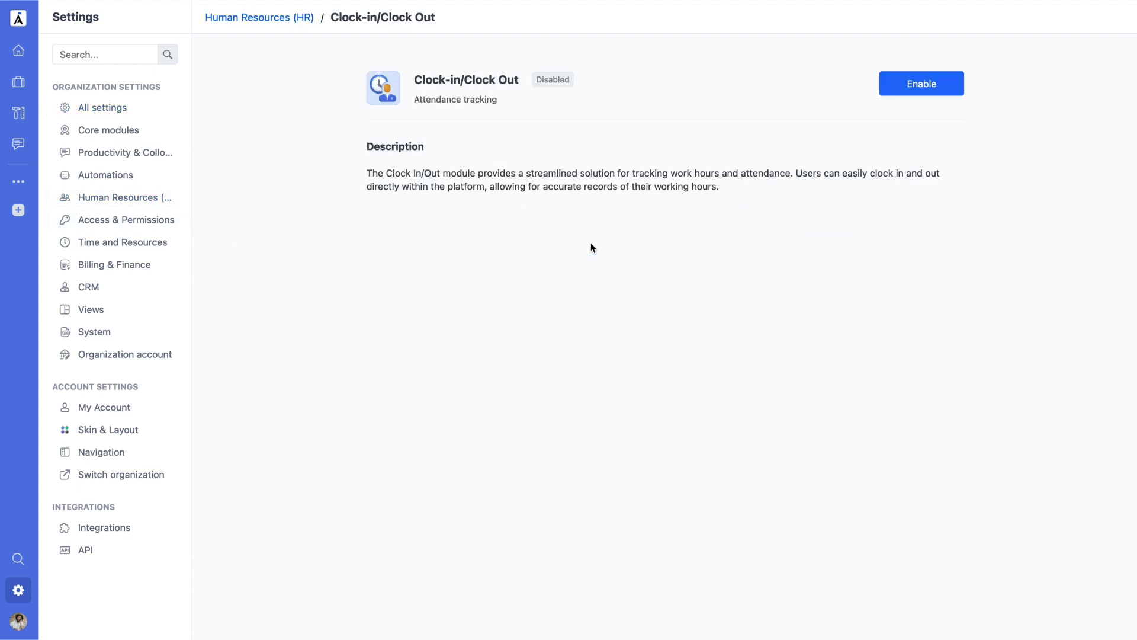
pyautogui.click(896, 85)
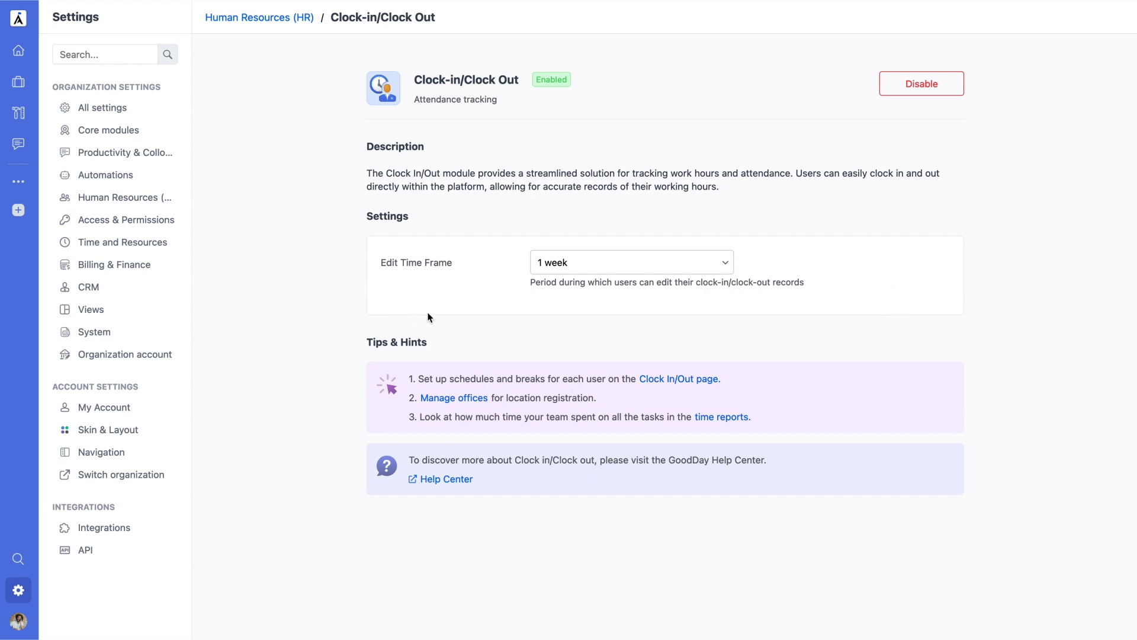
# - Set the Edit Time Frame for clock-in/clock-out records to Previous day
pyautogui.click(574, 262)
pyautogui.scroll(3, 606, 384)
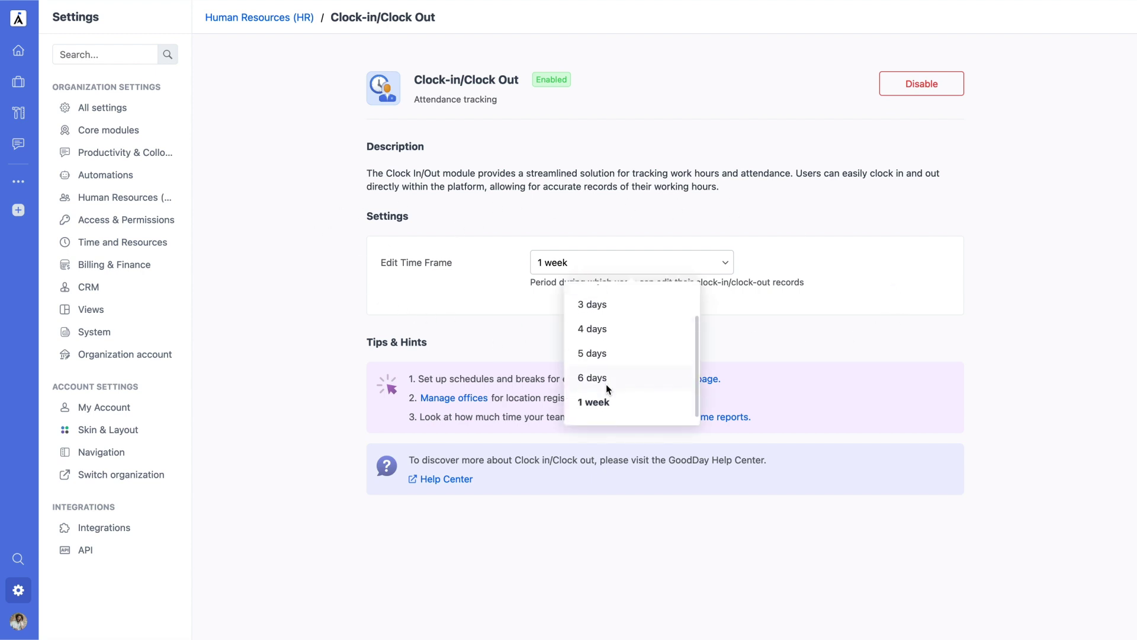
pyautogui.click(607, 299)
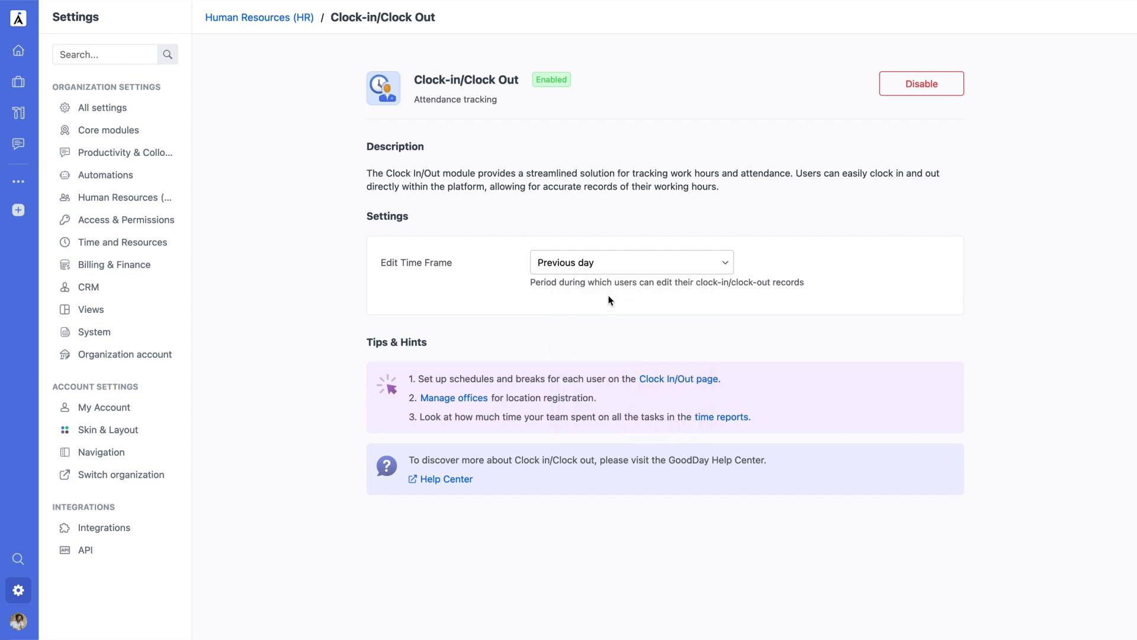
# - Set the second listed user's break duration to 2 hours on the Clock In/Out tools page
pyautogui.click(18, 112)
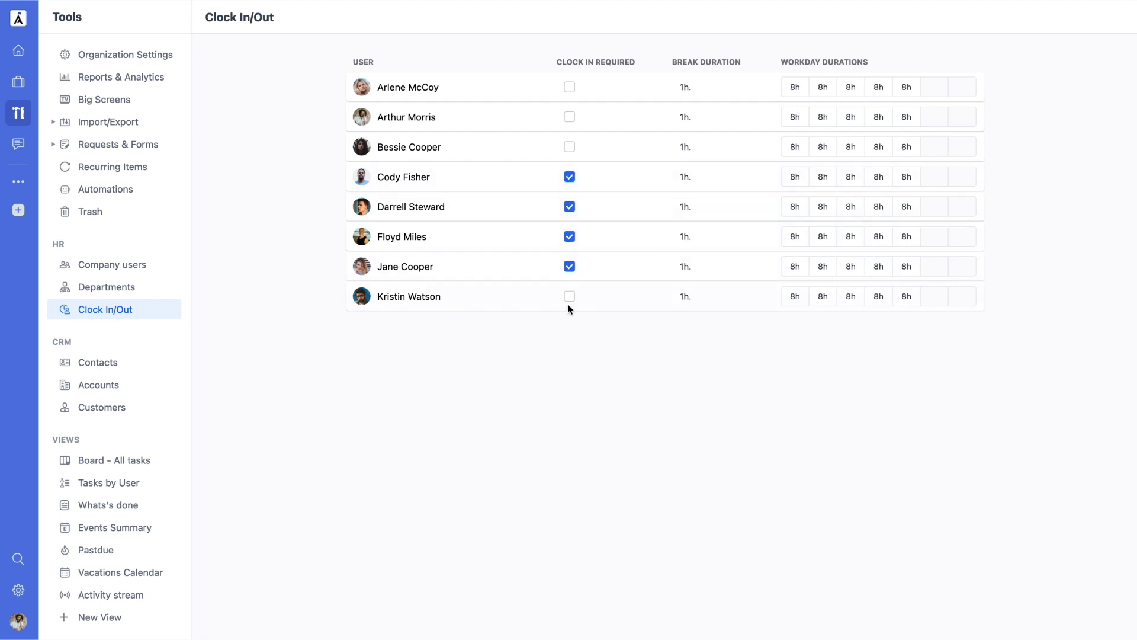
pyautogui.click(694, 124)
pyautogui.click(646, 258)
# - Add a new office location named Home in the organization account's Offices settings
pyautogui.click(18, 590)
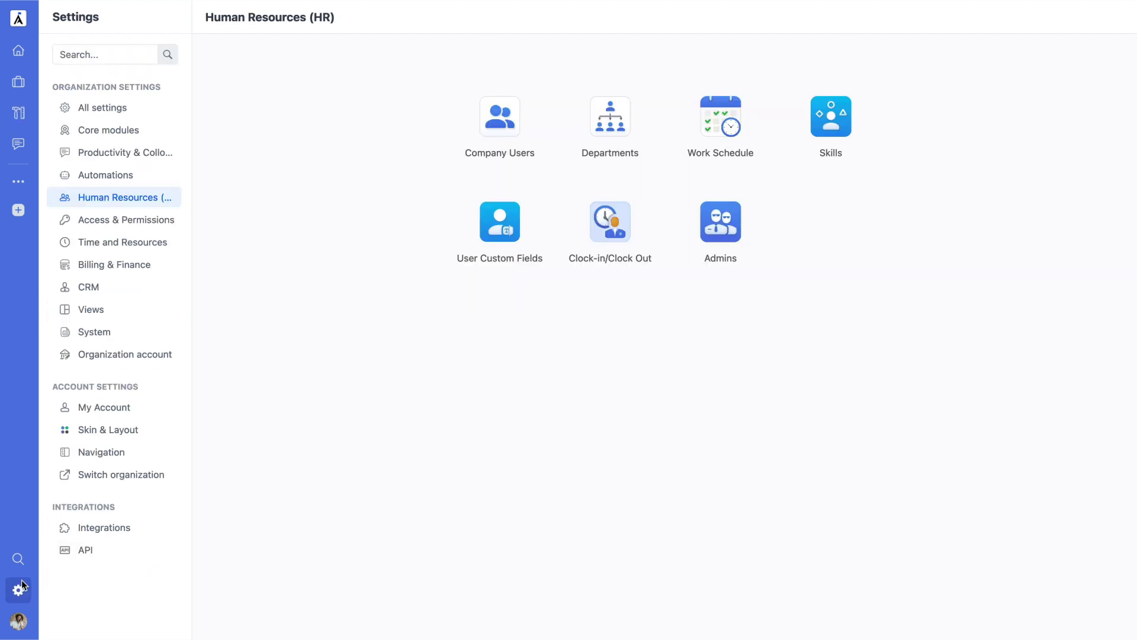
pyautogui.click(125, 358)
pyautogui.click(825, 145)
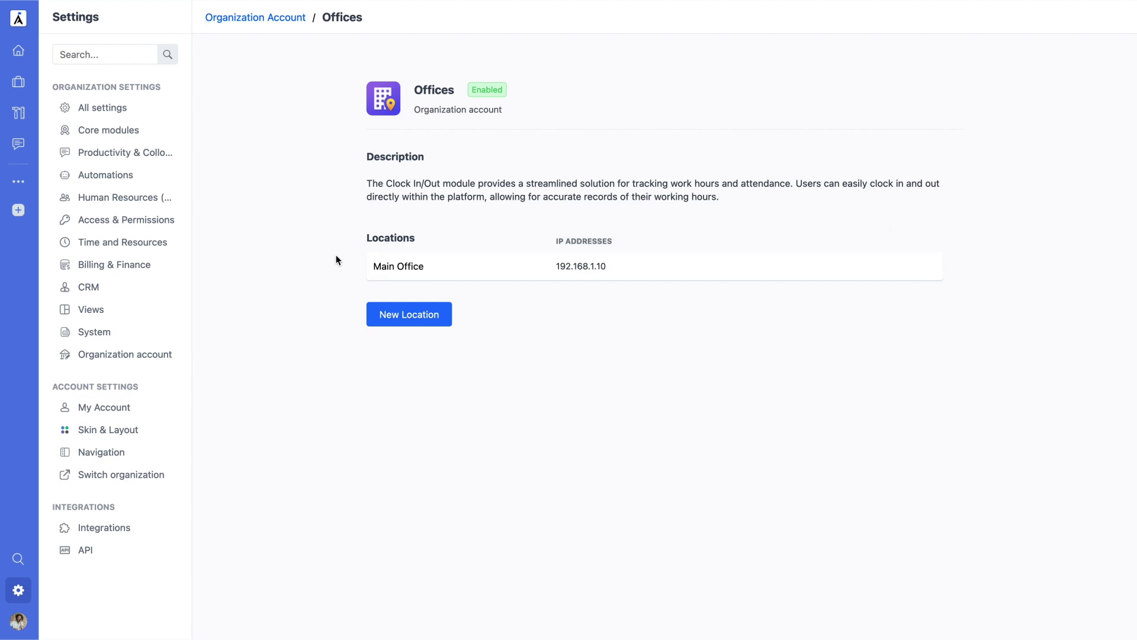
pyautogui.click(410, 313)
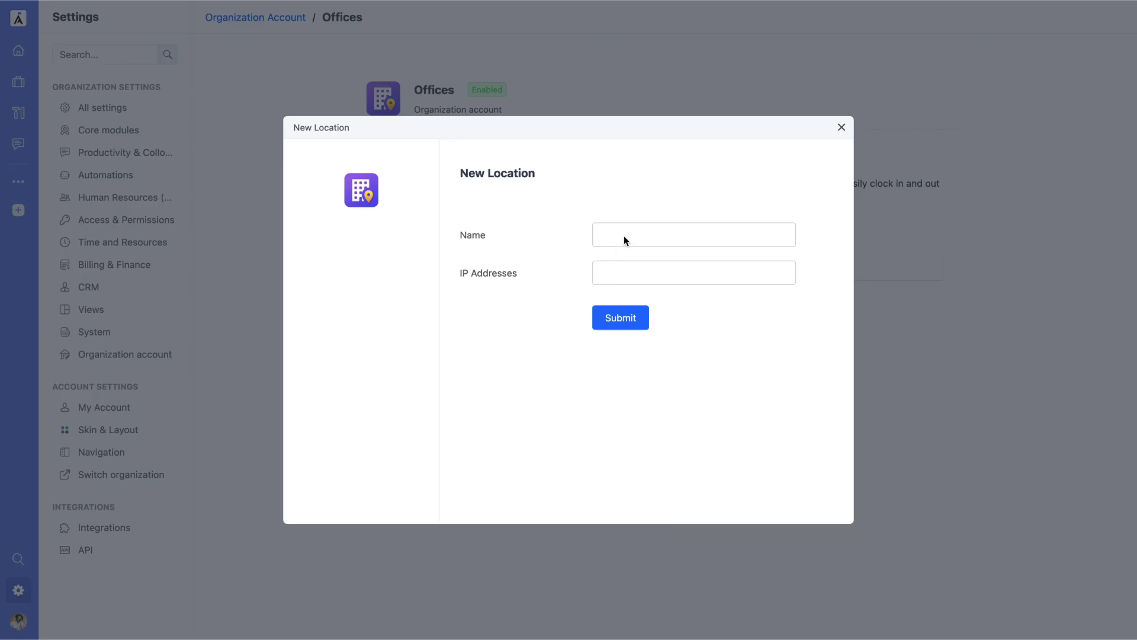
pyautogui.write('Home')
pyautogui.click(616, 319)
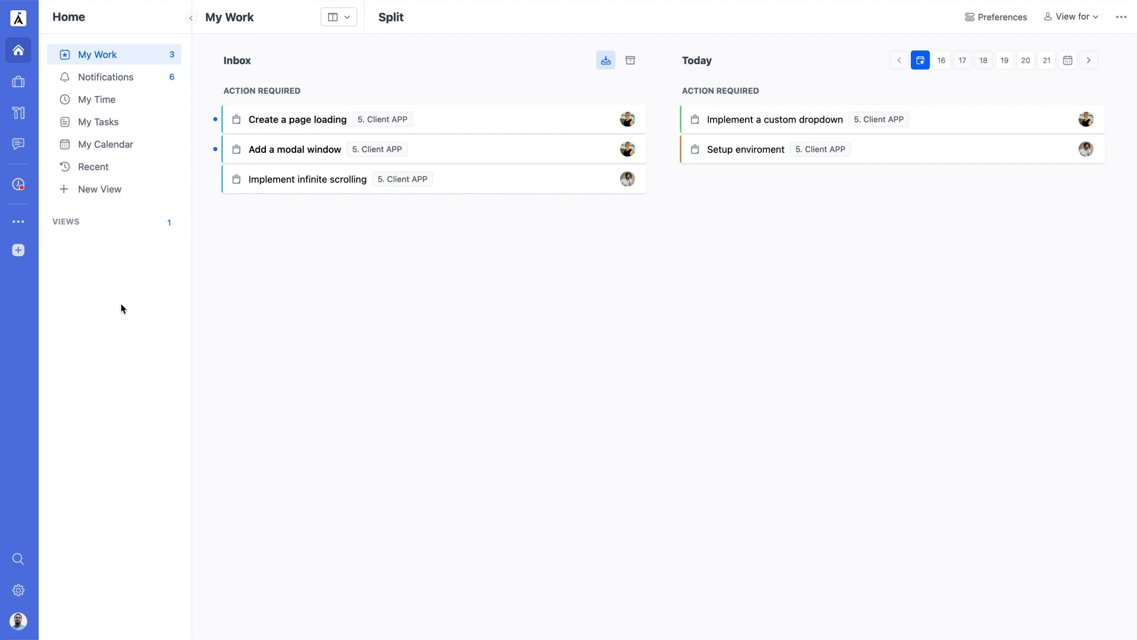
# - Open the personal Attendance view and clock in with Main Office as the location
pyautogui.click(99, 189)
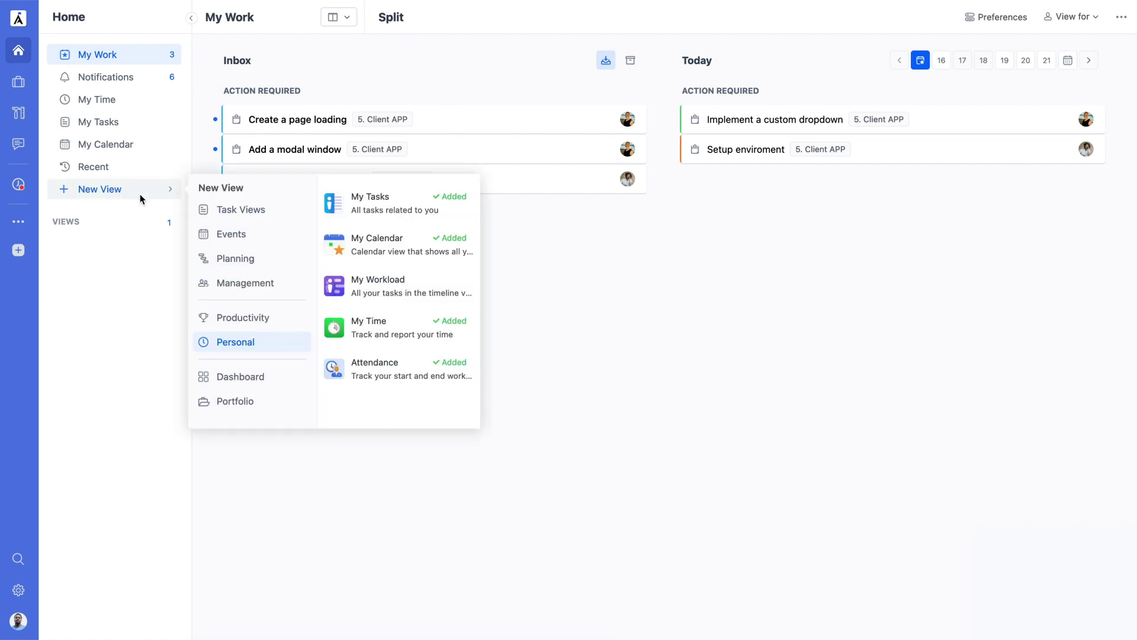
pyautogui.click(352, 371)
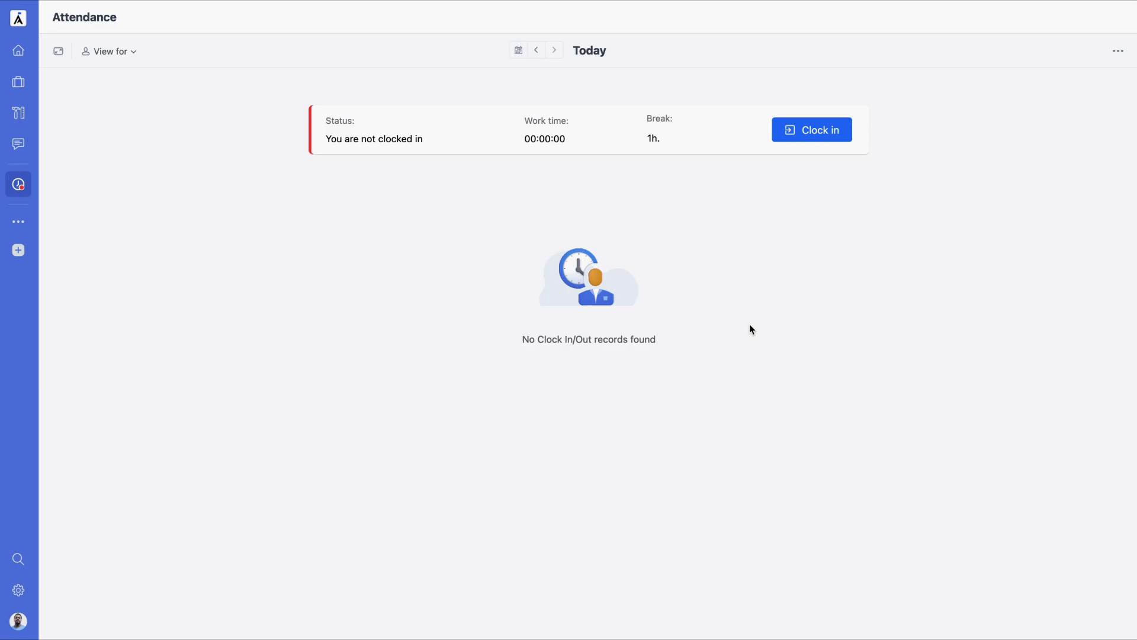
pyautogui.click(803, 140)
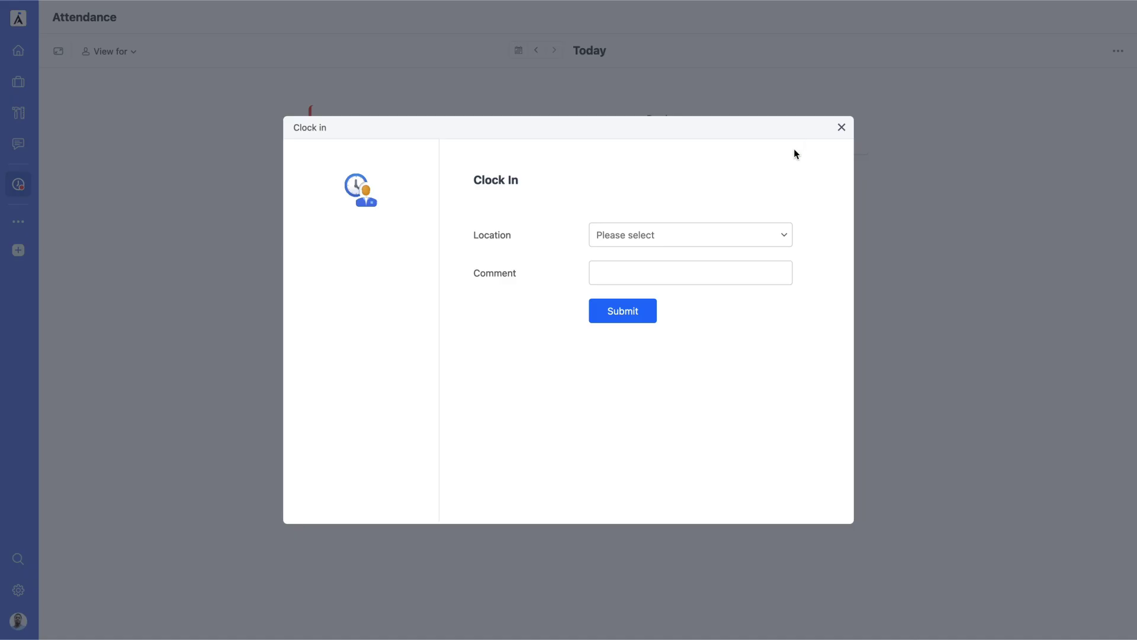
pyautogui.click(738, 234)
pyautogui.click(728, 266)
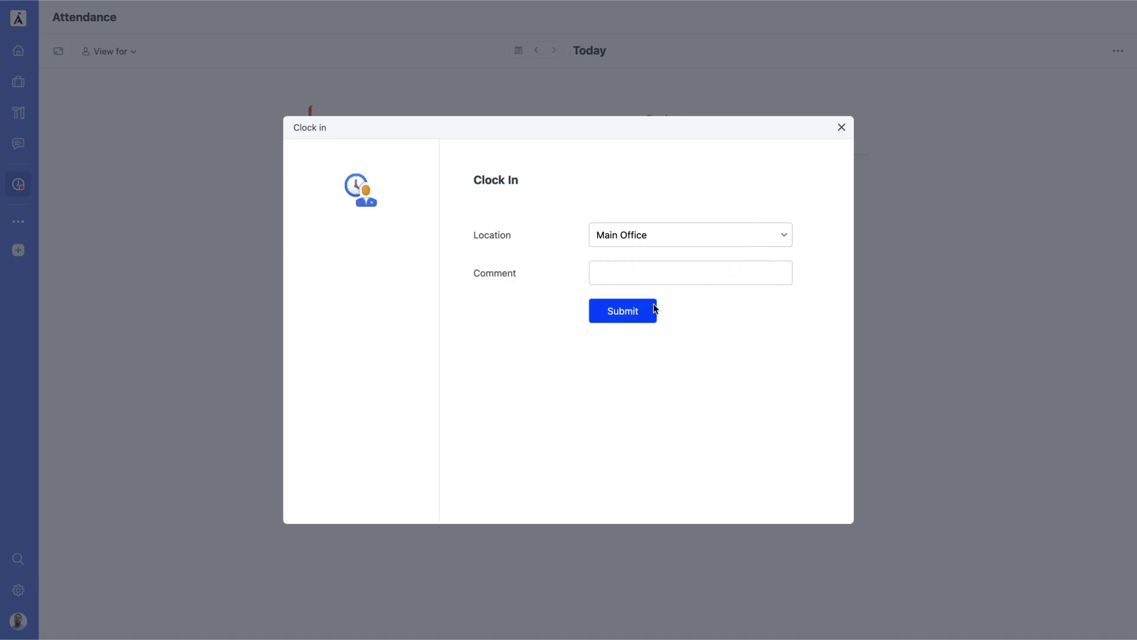
pyautogui.click(650, 311)
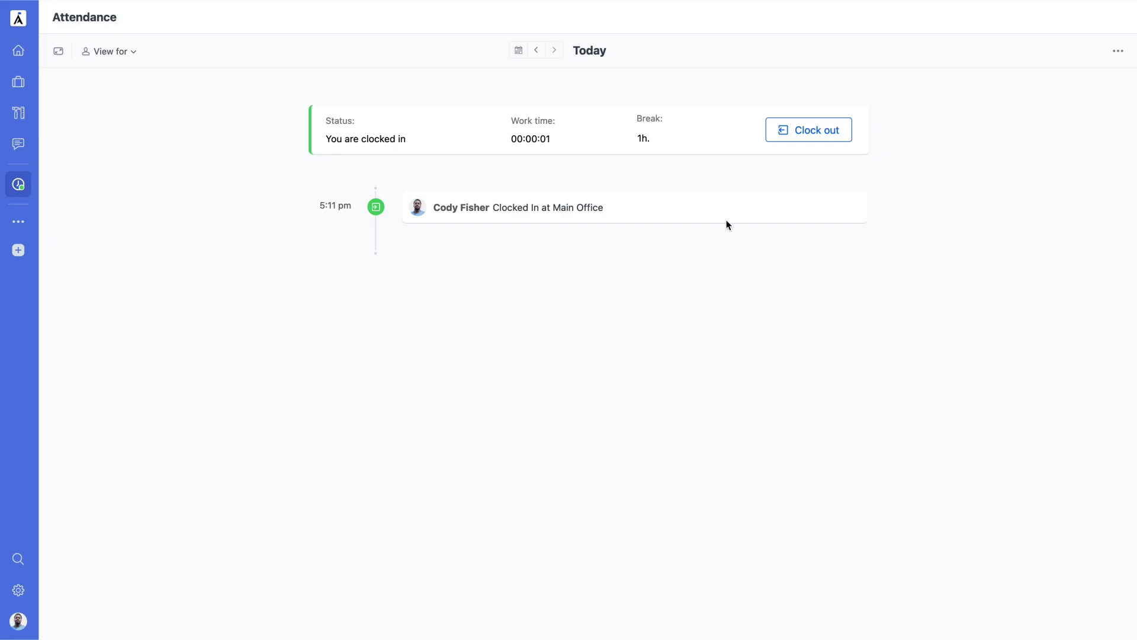
# - Clock out of the current work session and submit the record
pyautogui.click(776, 137)
pyautogui.click(652, 272)
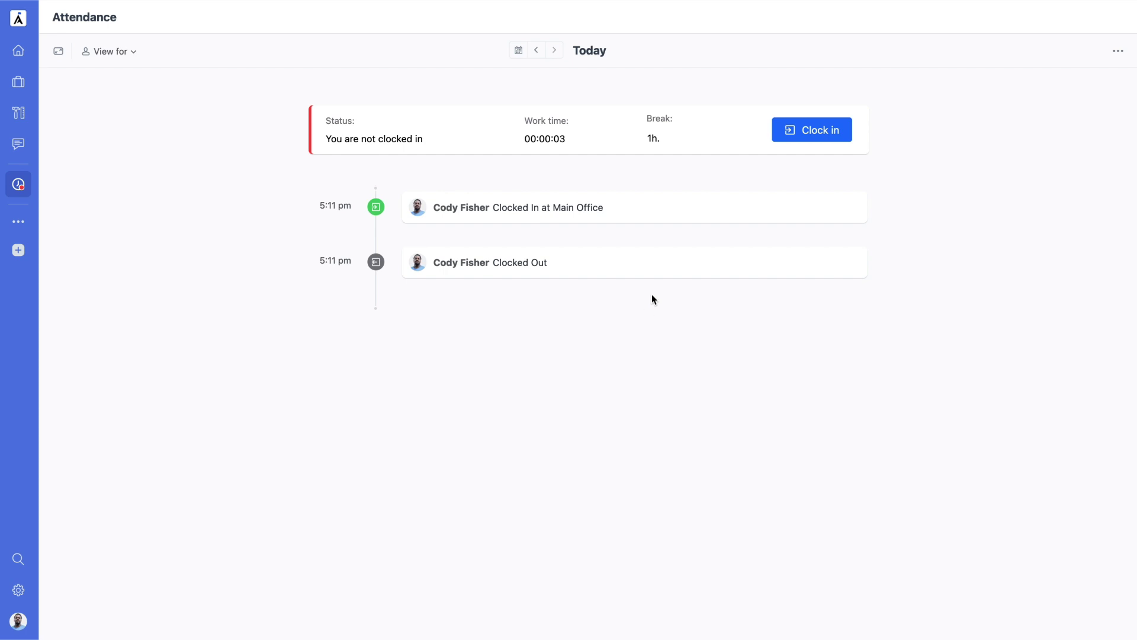
# - View today's break duration options and the details of yesterday's clock-in record
pyautogui.click(659, 142)
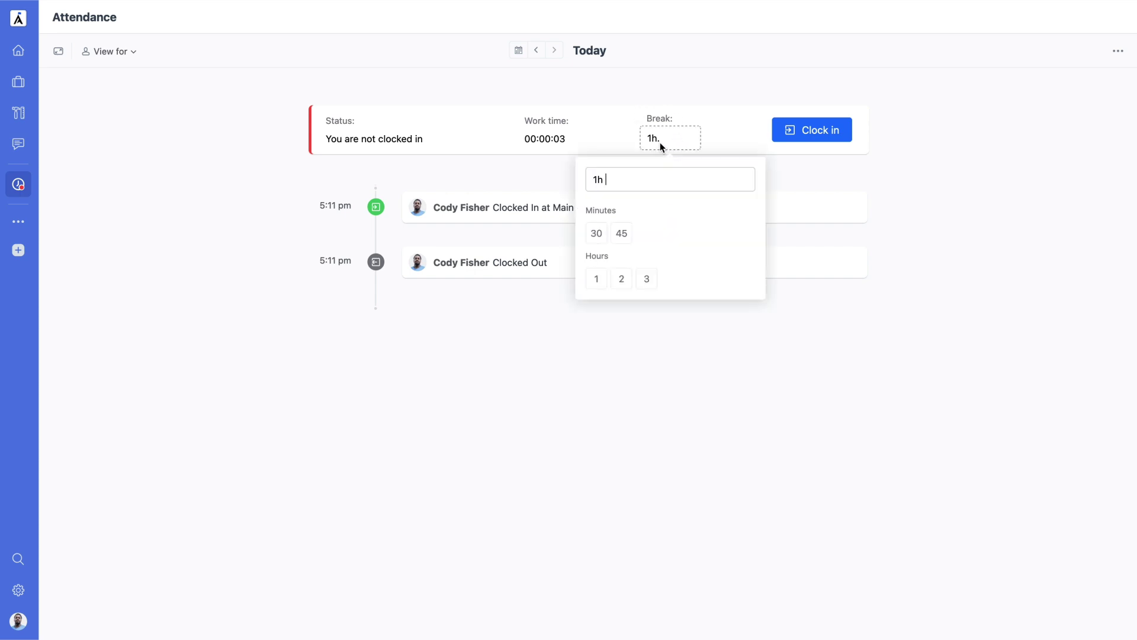
pyautogui.click(658, 142)
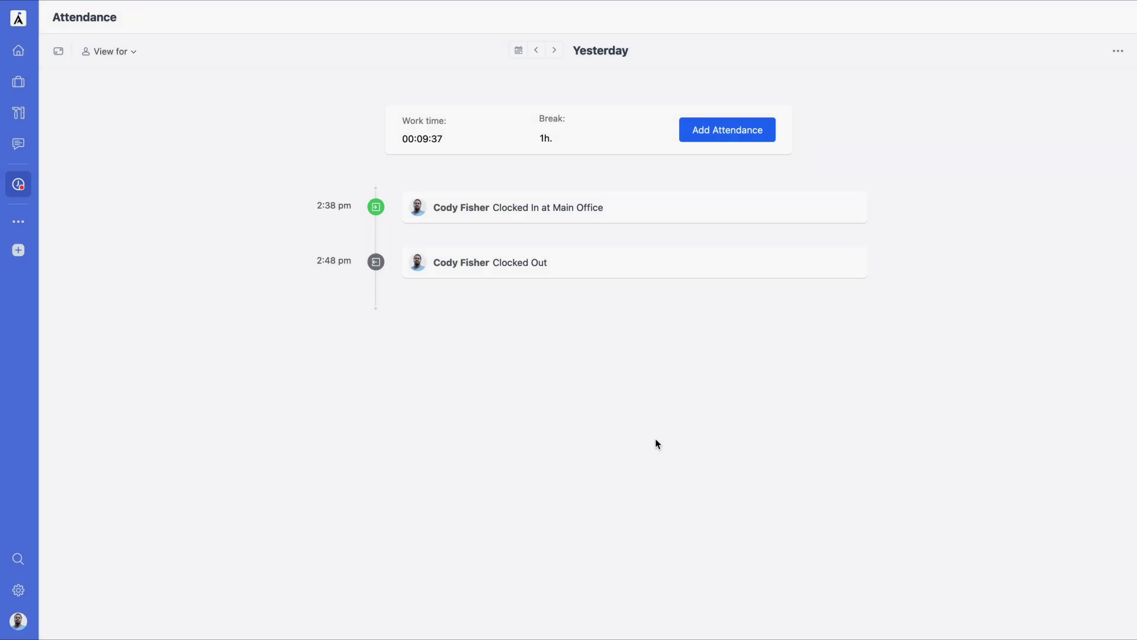
pyautogui.click(557, 209)
pyautogui.click(886, 232)
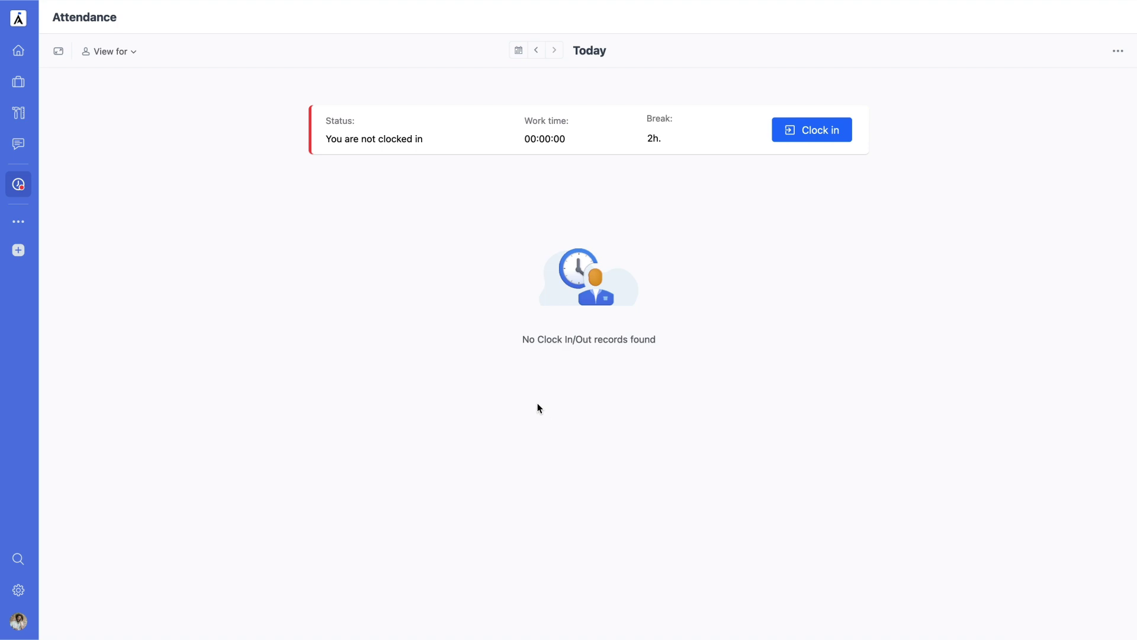
# - Show Attendance for the employee who clocked in at Main Office today and view that clock-in record's details
pyautogui.click(125, 51)
pyautogui.click(151, 159)
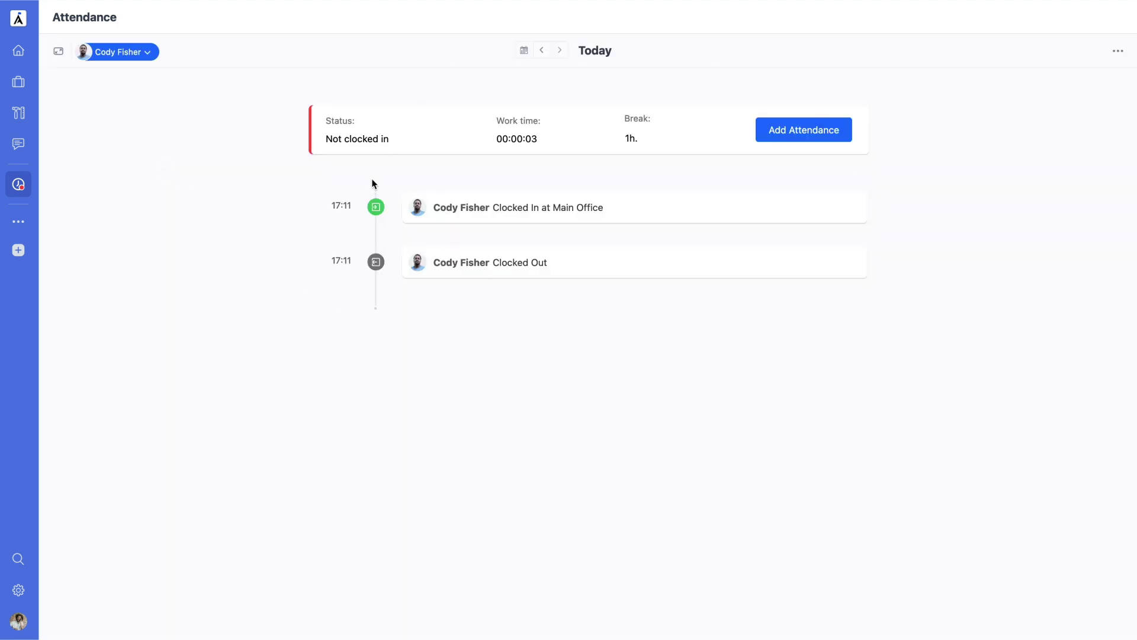
pyautogui.click(465, 213)
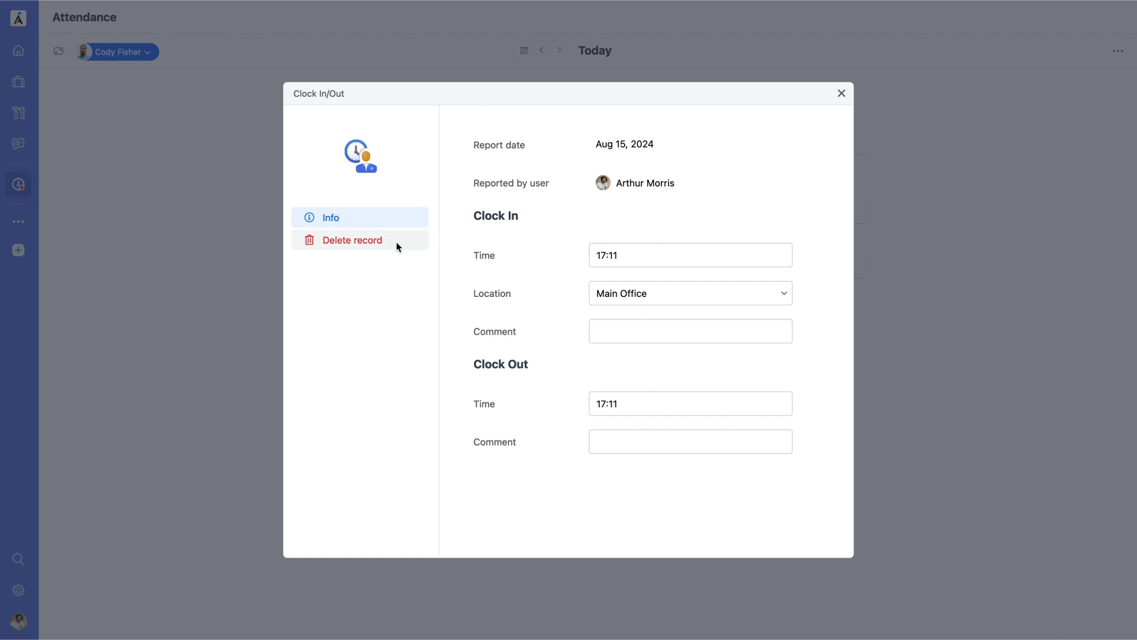
pyautogui.click(255, 254)
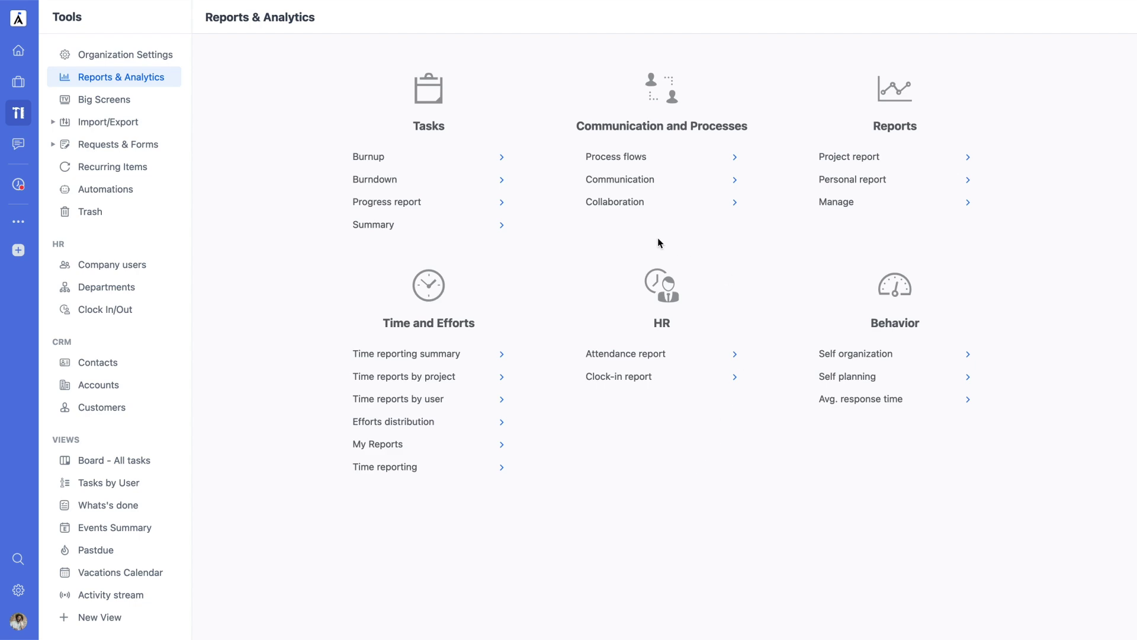
# - Generate a daily Attendance report for Jul 15 to Aug 15, 2024, adding required hours and color coding to the displayed fields
pyautogui.click(636, 353)
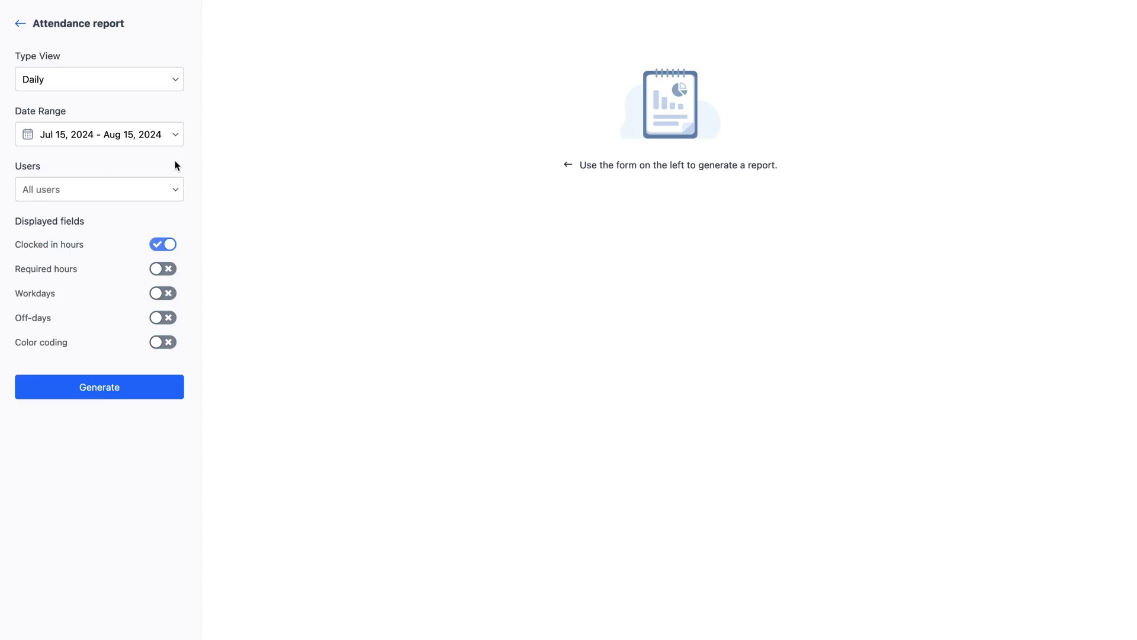
pyautogui.click(167, 270)
pyautogui.click(164, 342)
pyautogui.click(165, 385)
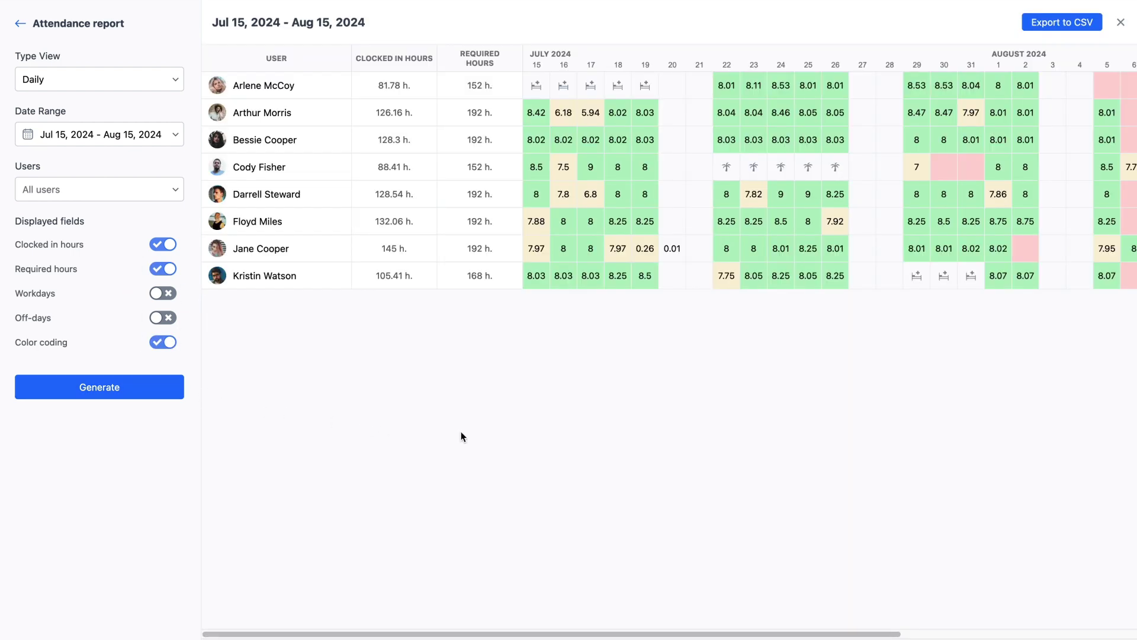